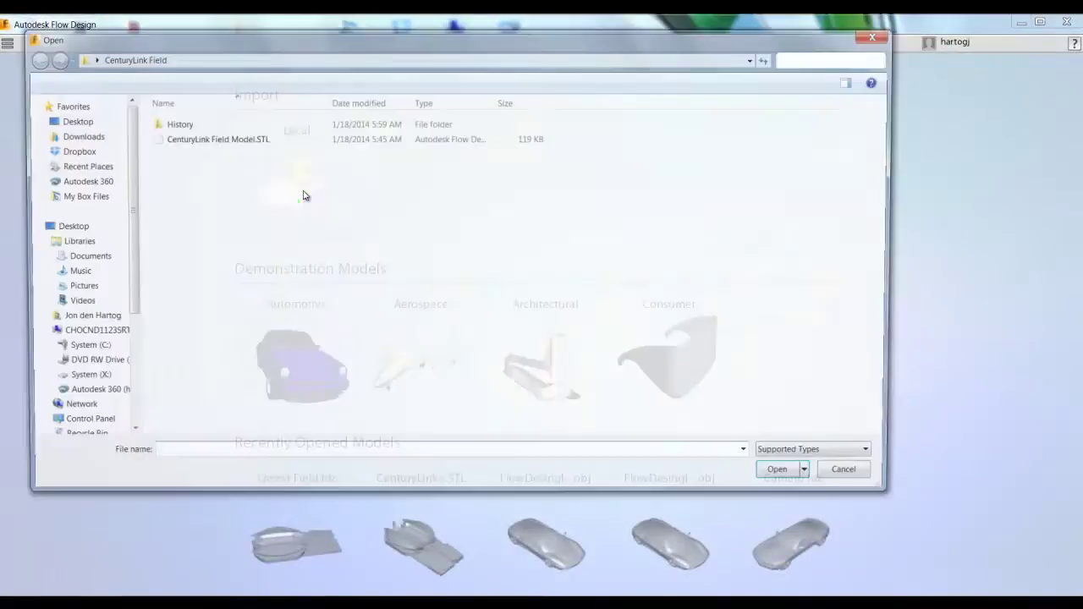
Step: Import the CenturyLink Field Model.STL stadium into the wind tunnel
left_click(808, 457)
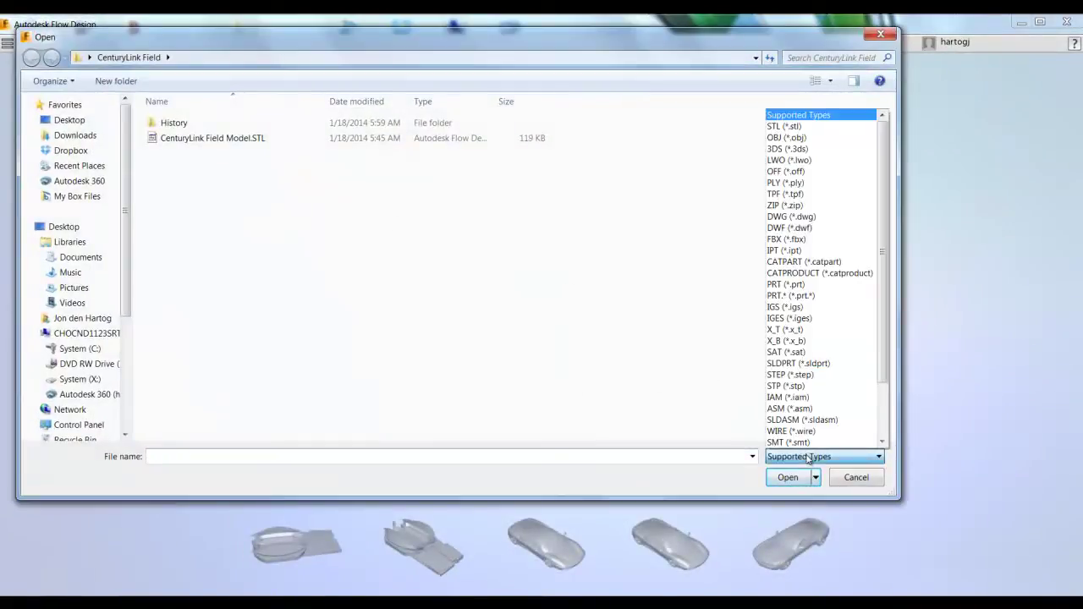
left_click_drag(877, 347, 892, 328)
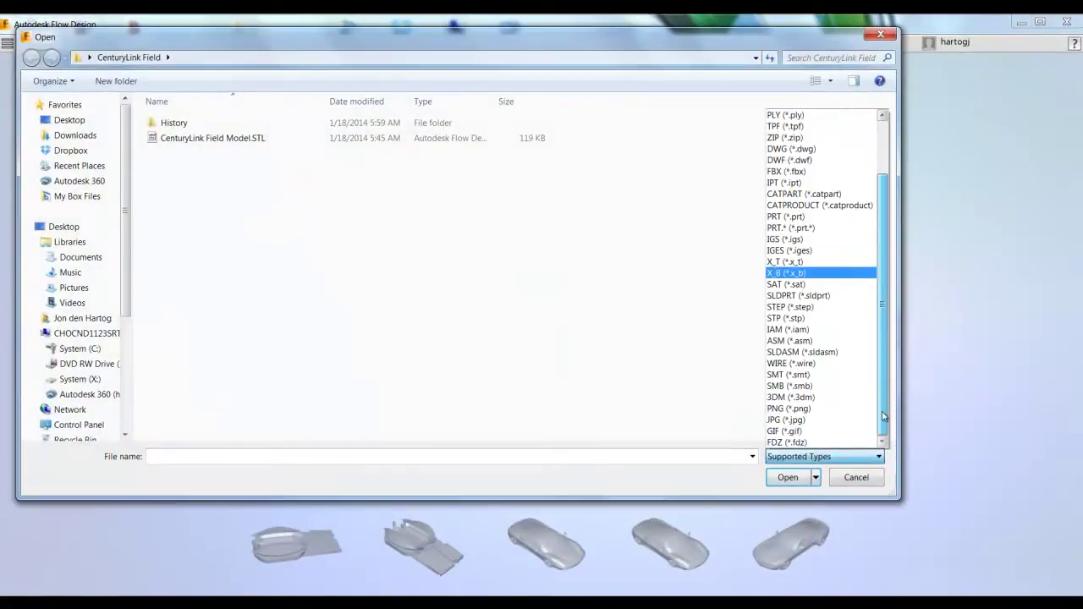
left_click(567, 253)
double_click(213, 138)
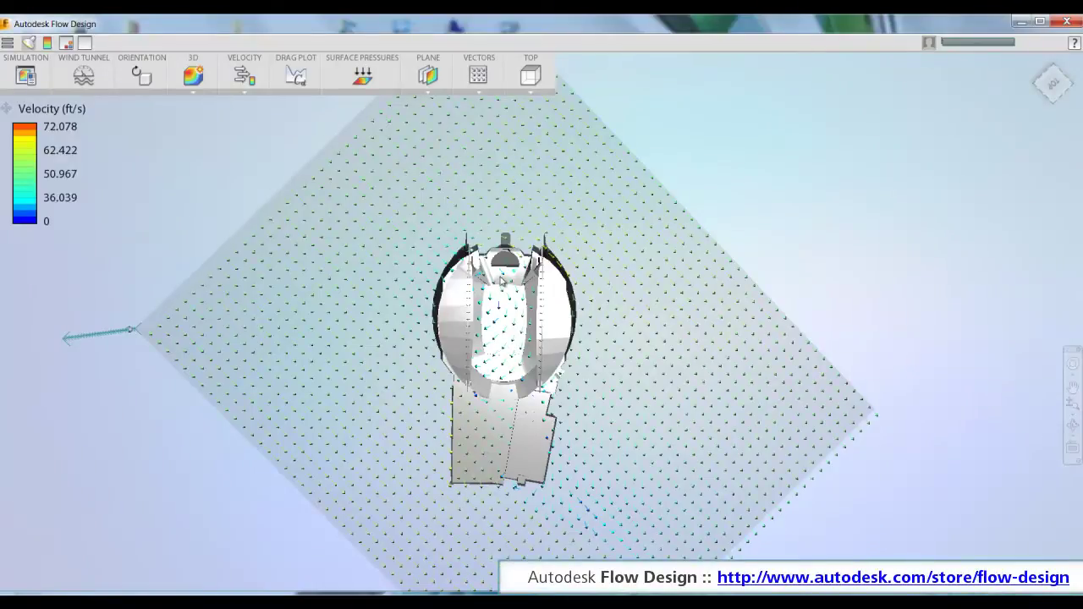
Step: Zoom in and switch the velocity plane from arrow vectors to shaded contours
scroll(501, 303, "up", 3)
scroll(501, 457, "up", 3)
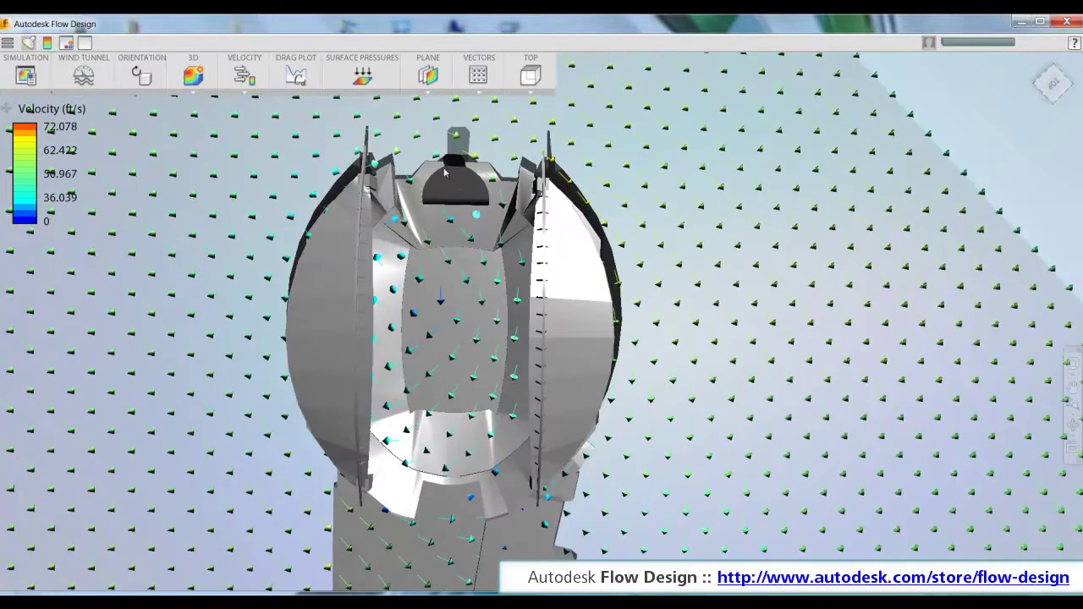
left_click(478, 114)
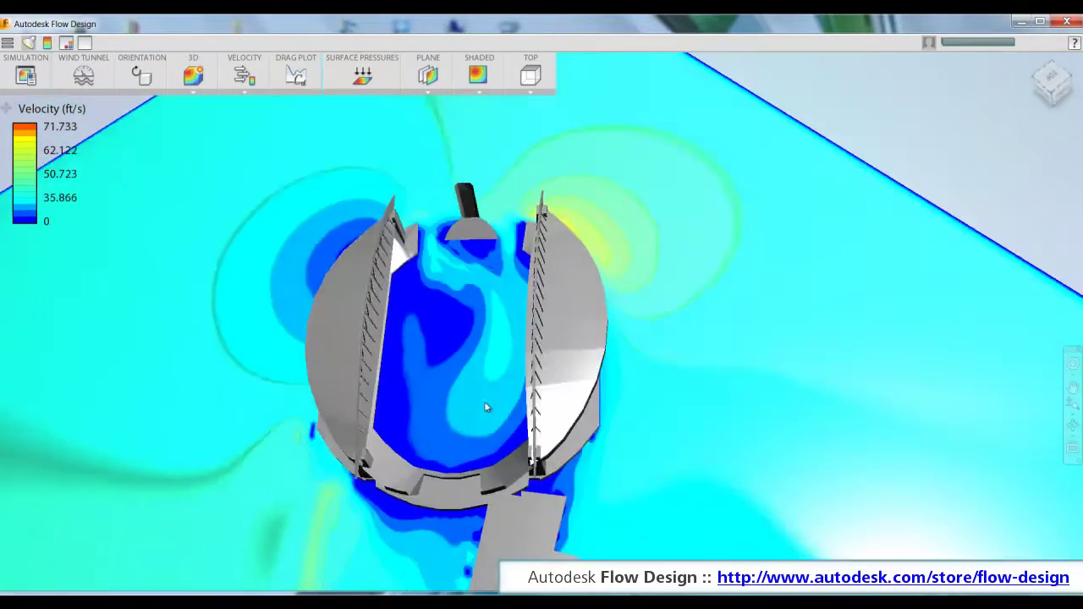
Step: Reposition the shaded velocity plane by dragging its corner handle
mouse_move(484, 401)
left_mouse_down()
mouse_move(525, 350)
mouse_move(648, 355)
mouse_move(671, 401)
mouse_move(425, 261)
left_mouse_up()
scroll(671, 401, "down", 2)
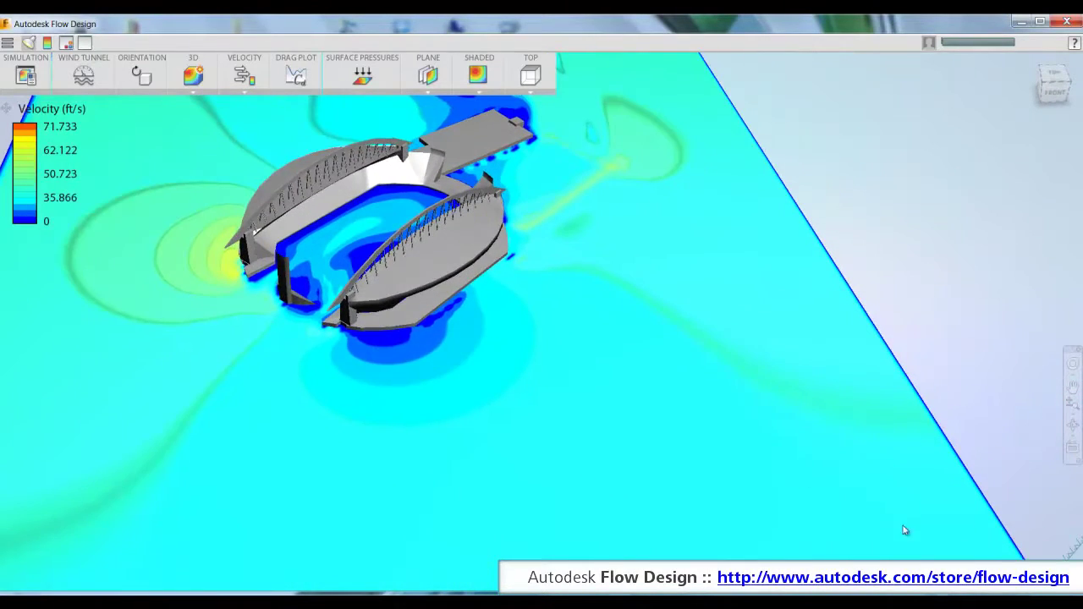
scroll(914, 526, "down", 2)
scroll(931, 521, "up", 2)
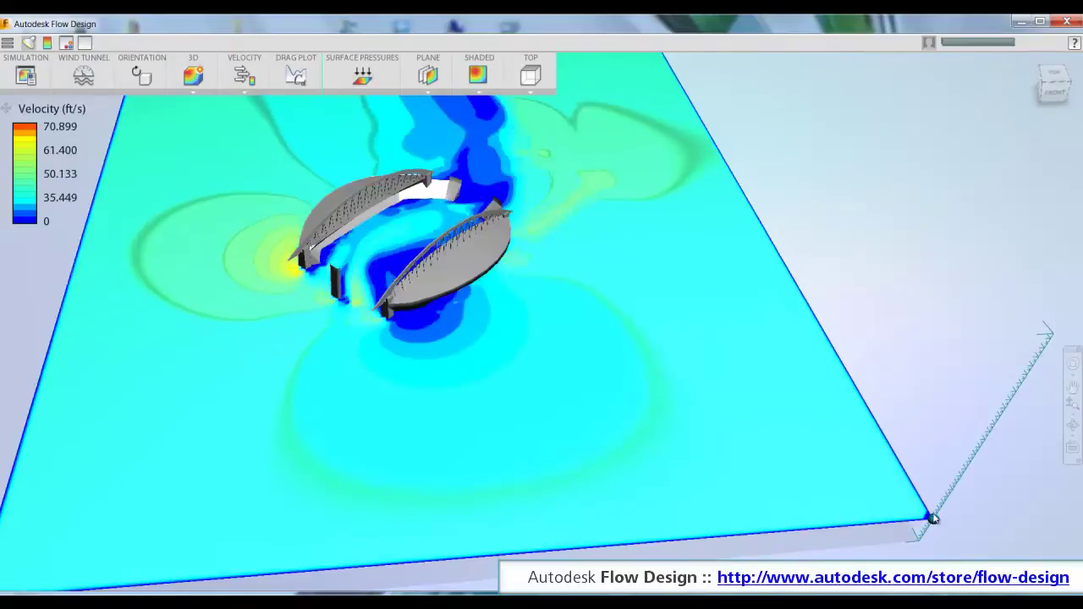
mouse_move(933, 518)
left_mouse_down()
mouse_move(939, 508)
mouse_move(930, 523)
left_mouse_up()
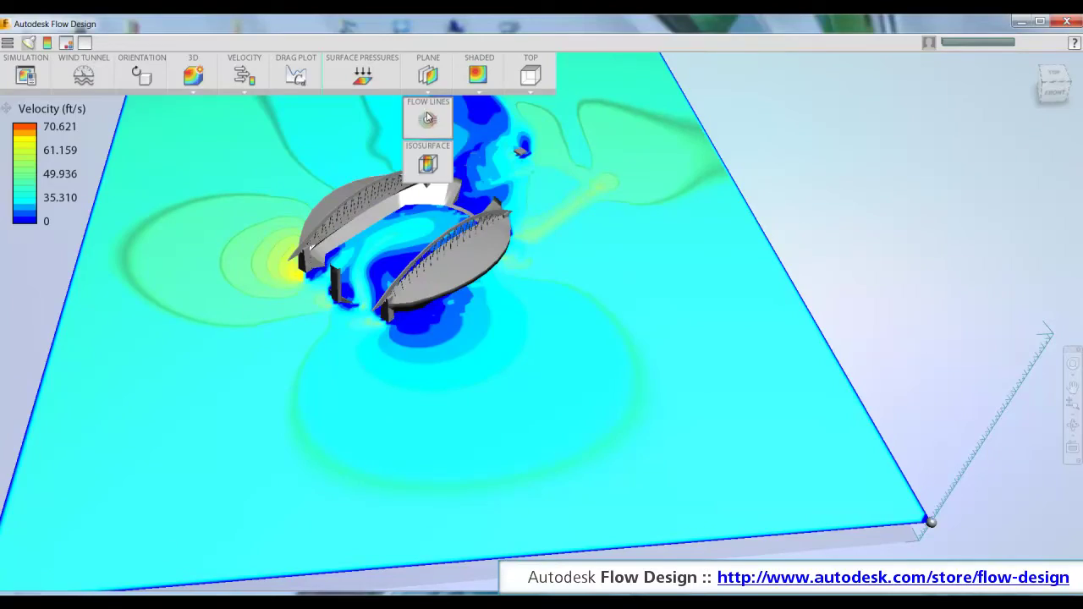
Step: Switch the visualisation to flow lines and orbit to a high oblique view
left_click(427, 117)
left_click_drag(474, 411, 458, 379)
mouse_move(305, 341)
left_mouse_down()
mouse_move(343, 369)
mouse_move(480, 138)
left_mouse_up()
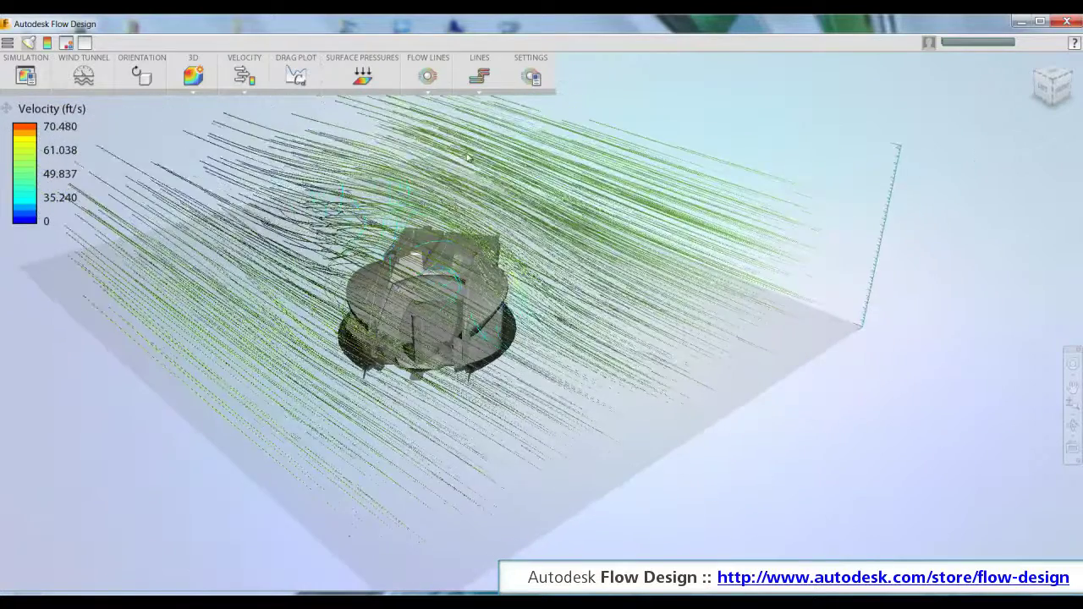
Step: Shrink the flow-line seed box around the stadium and view it from the top
left_click(480, 138)
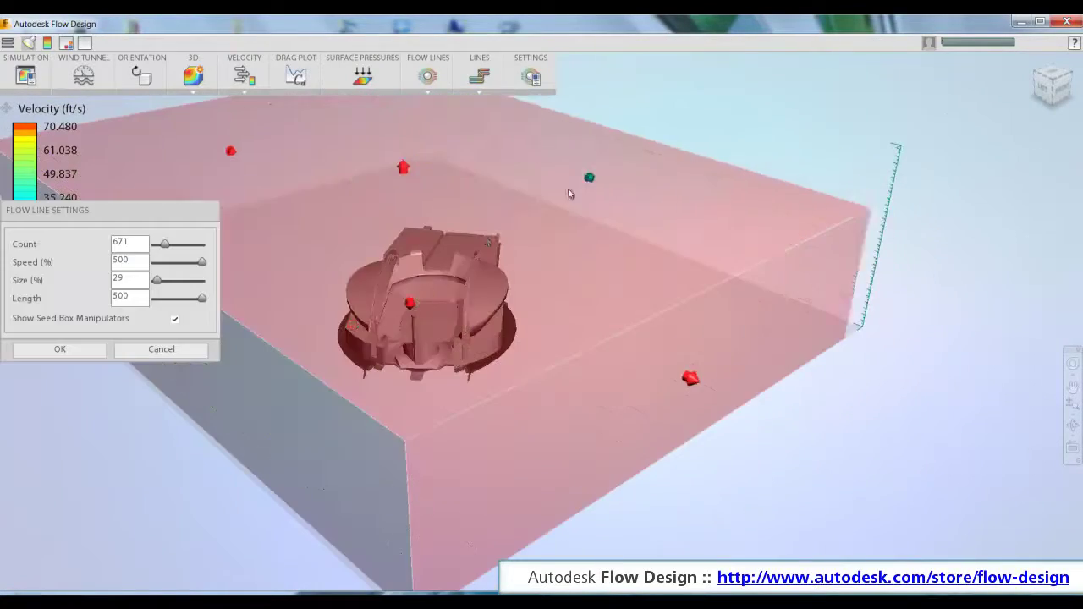
mouse_move(546, 207)
left_mouse_down()
mouse_move(284, 223)
mouse_move(158, 388)
mouse_move(338, 323)
left_mouse_up()
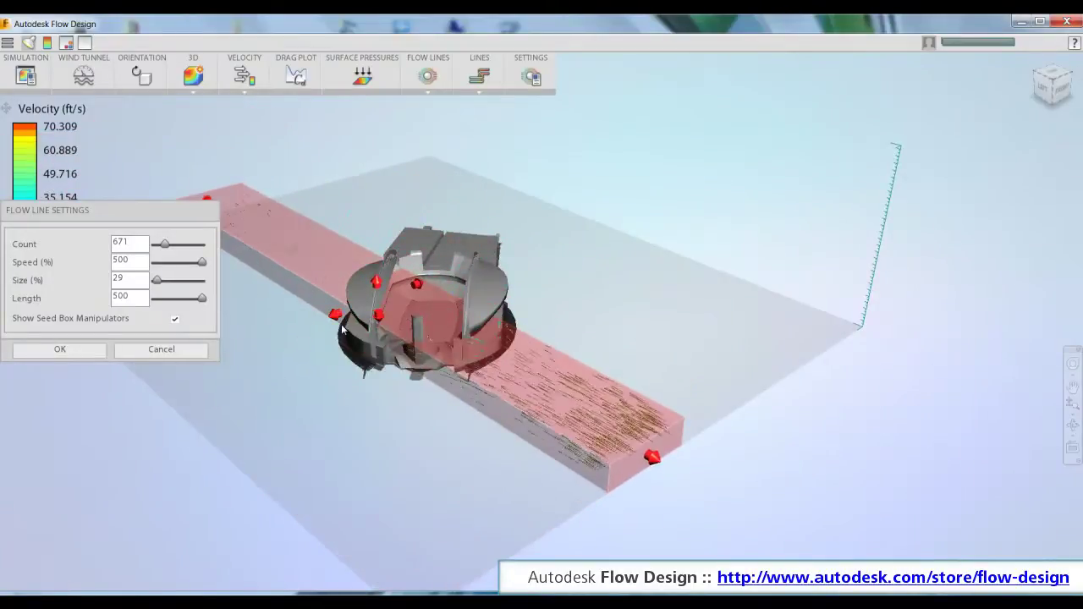
left_click_drag(208, 200, 299, 254)
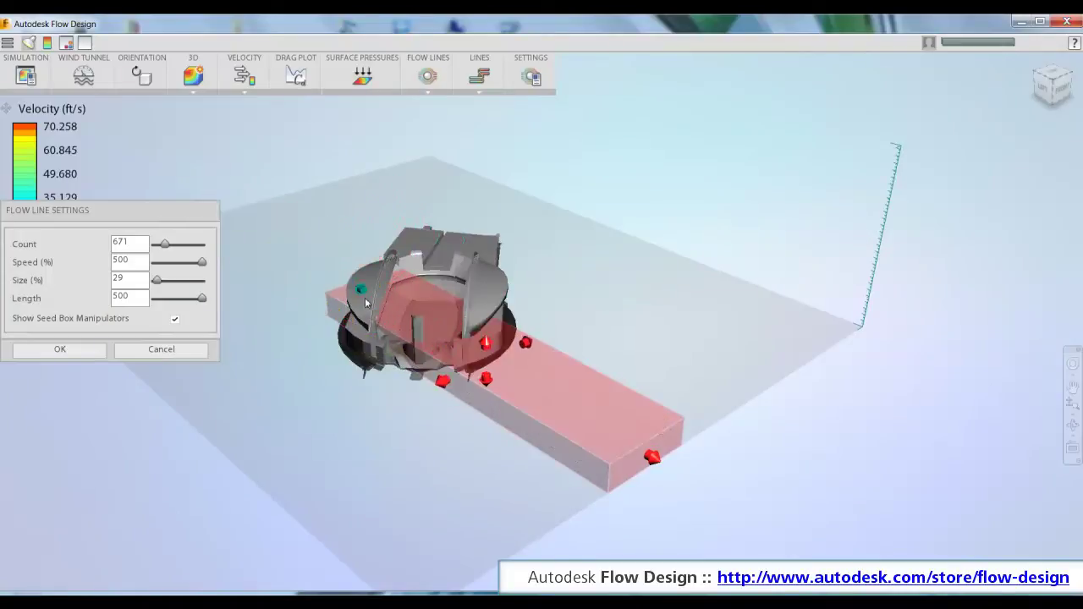
left_click_drag(650, 457, 600, 434)
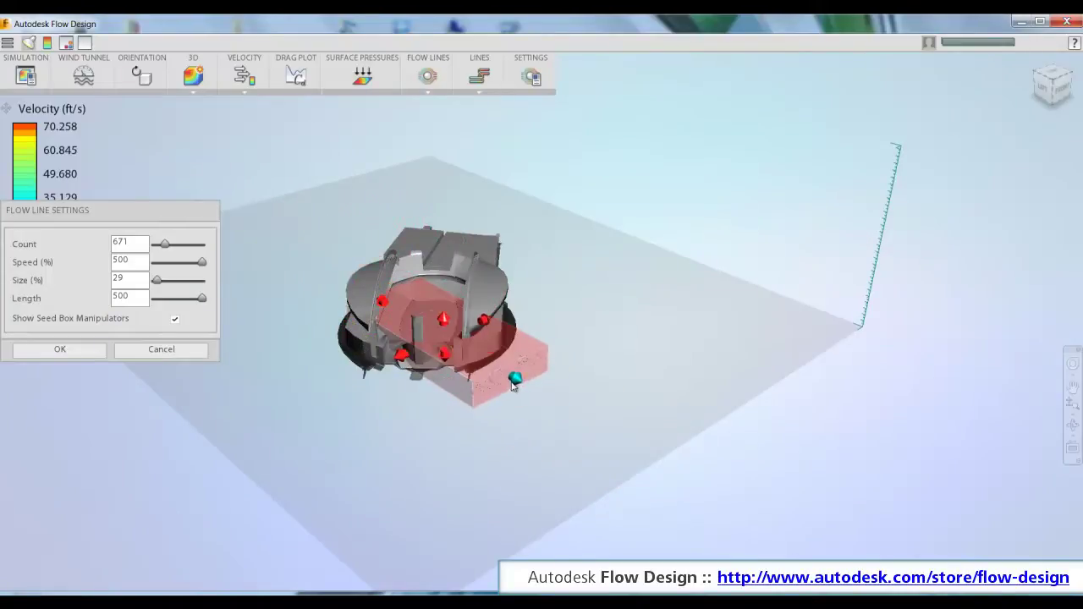
left_click(85, 350)
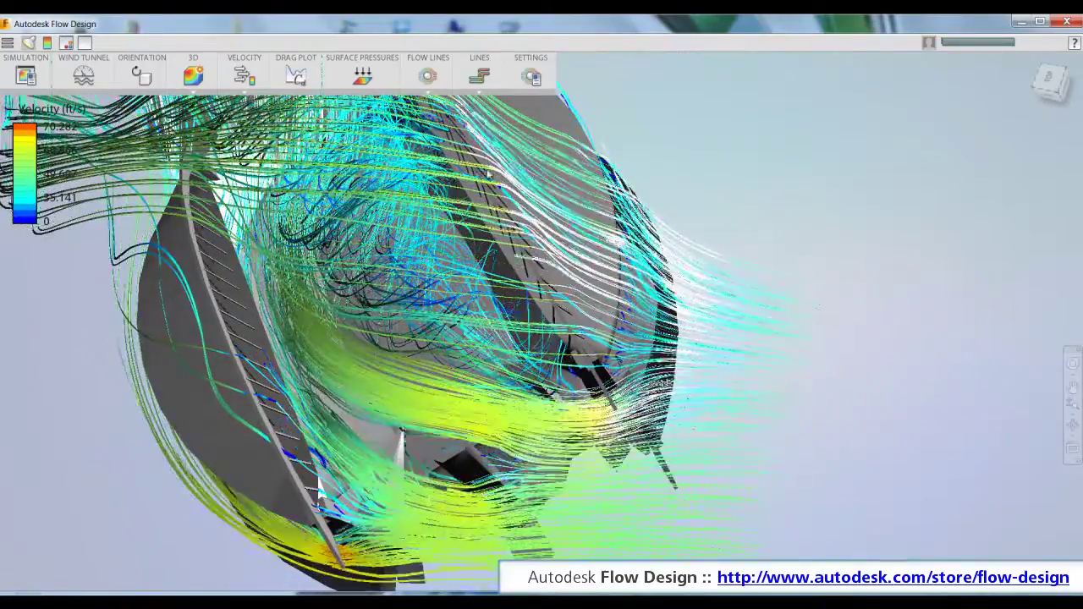
left_click(1049, 78)
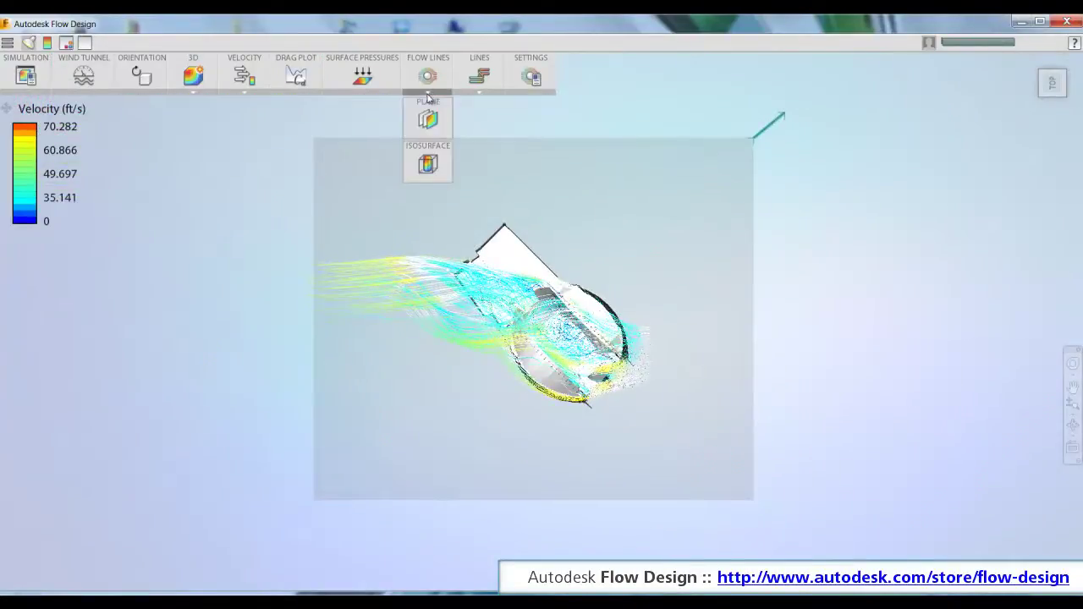
Step: Return to the shaded velocity plane and set the wind speed to 30 ft/s
left_click(426, 116)
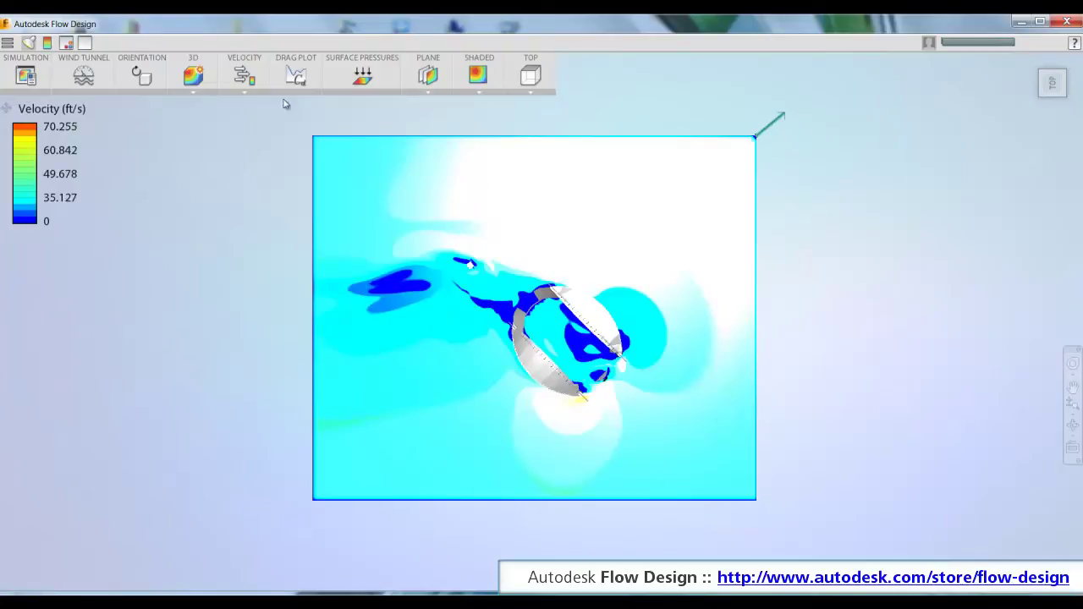
left_click(88, 72)
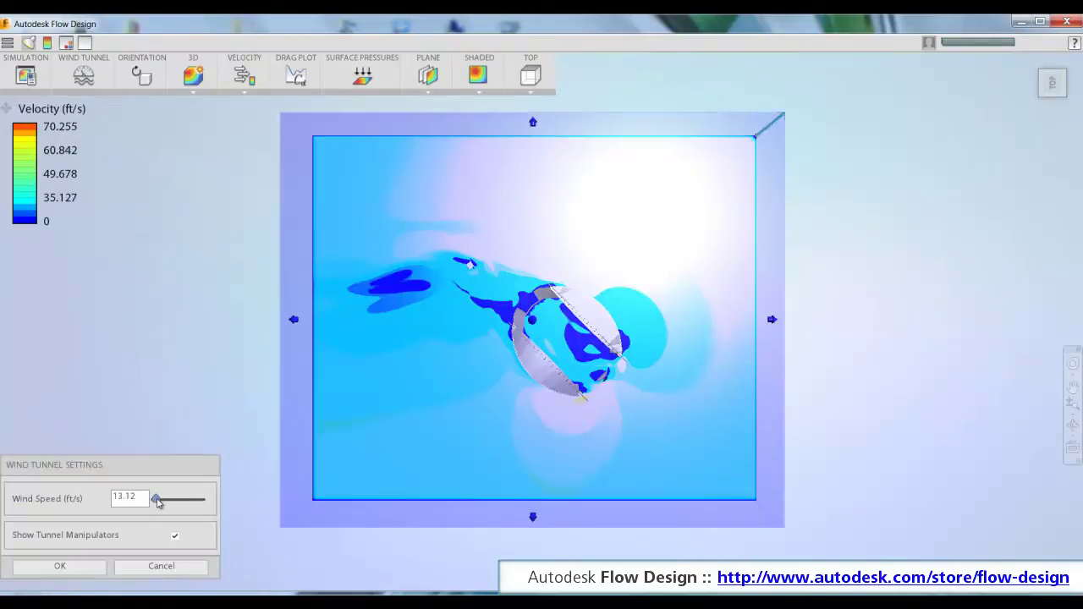
double_click(115, 499)
key("BackSpace")
type("30")
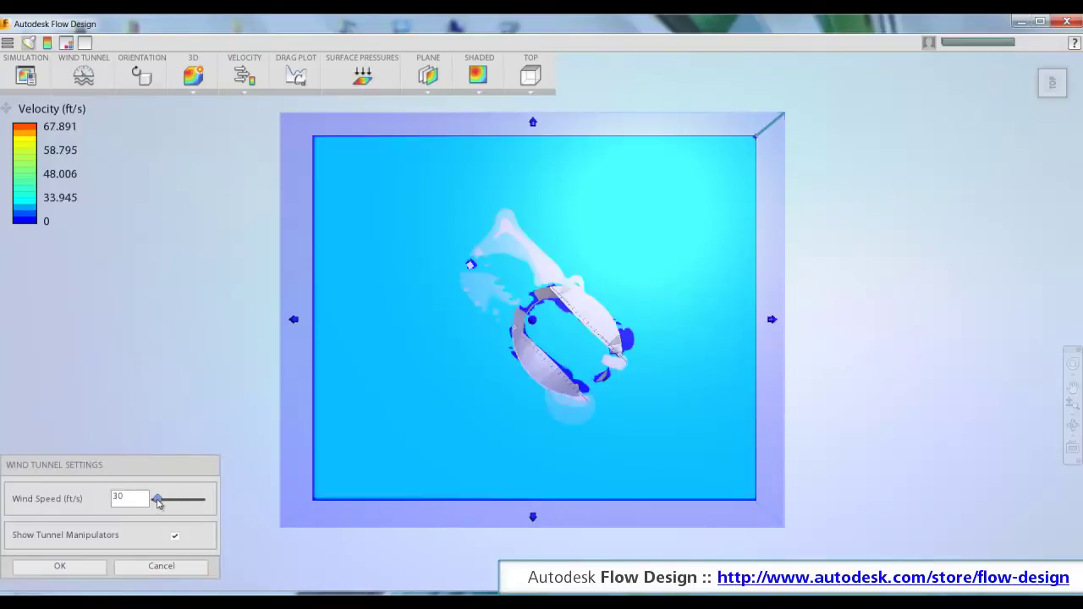
left_click(60, 566)
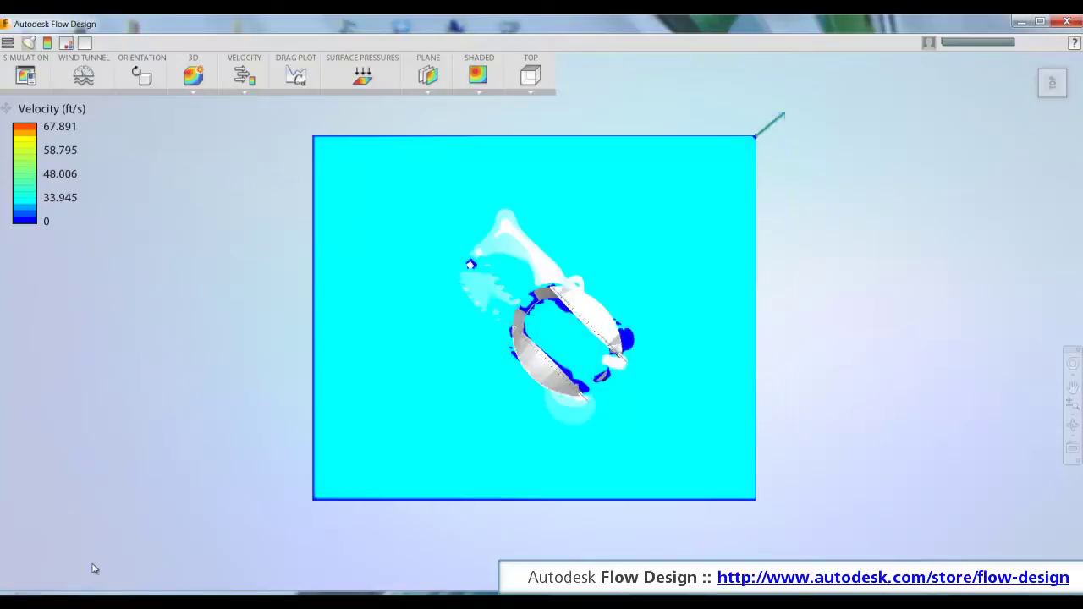
Step: Rotate the stadium to a 235° Z angle and re-solve the airflow
left_click(142, 78)
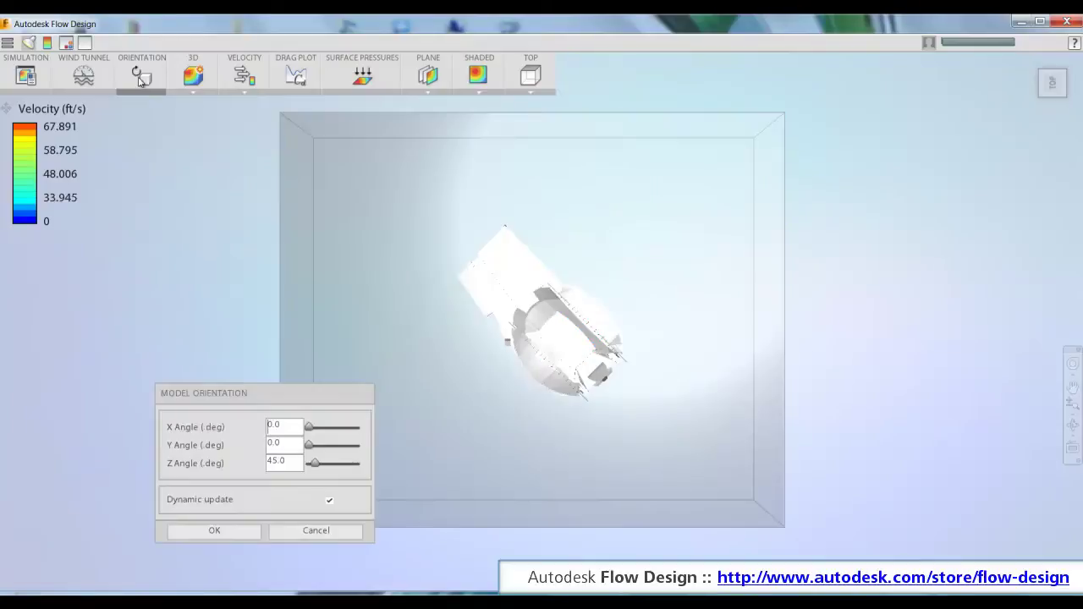
left_click_drag(312, 464, 341, 470)
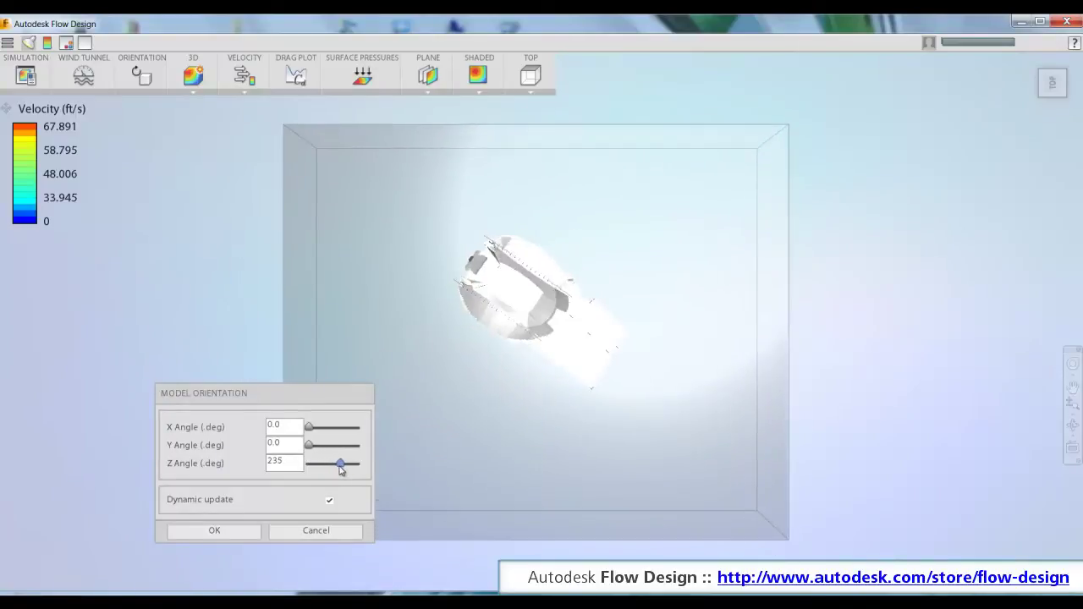
left_click(214, 532)
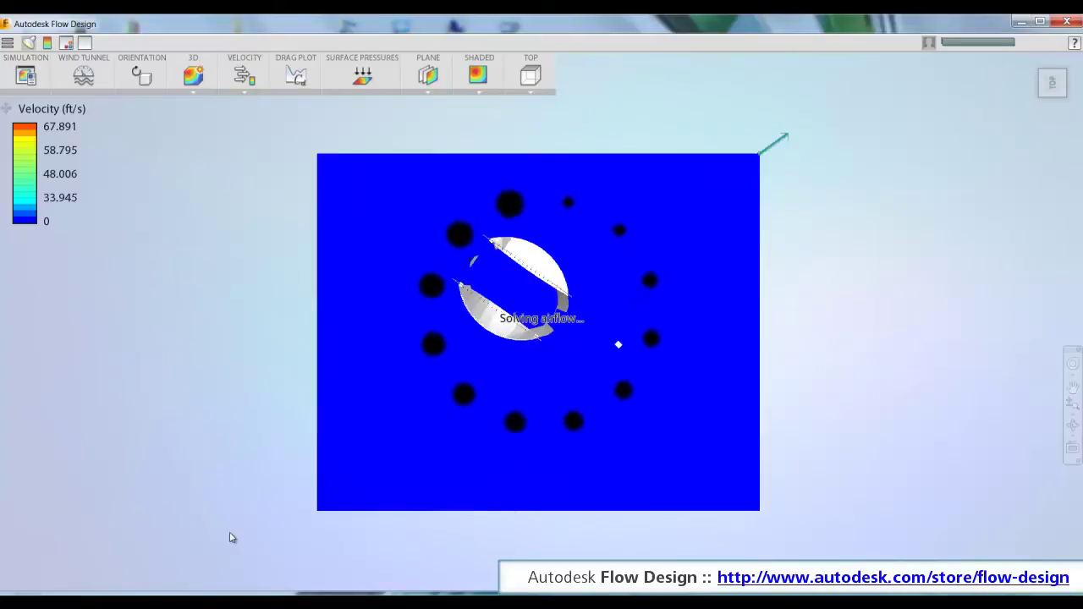
Step: Orbit, zoom and pan to inspect the slow blue wake downwind of the stadium
mouse_move(357, 553)
middle_mouse_down()
mouse_move(395, 452)
mouse_move(510, 454)
mouse_move(555, 492)
mouse_move(595, 374)
middle_mouse_up()
scroll(612, 511, "up", 3)
scroll(626, 510, "up", 2)
scroll(600, 447, "up", 2)
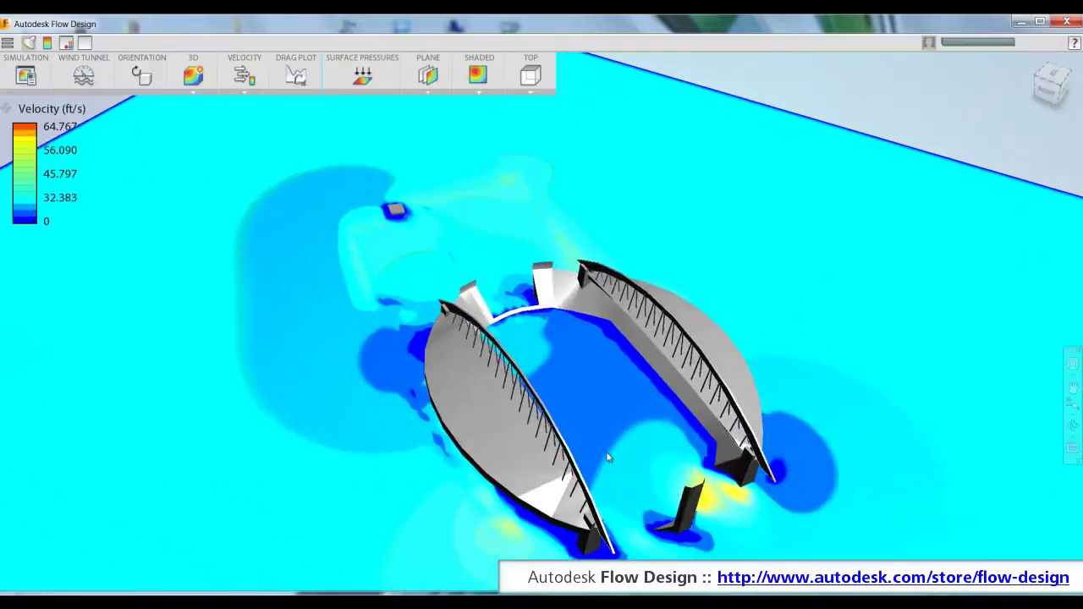
scroll(523, 386, "up", 2)
middle_click_drag(524, 385, 487, 363)
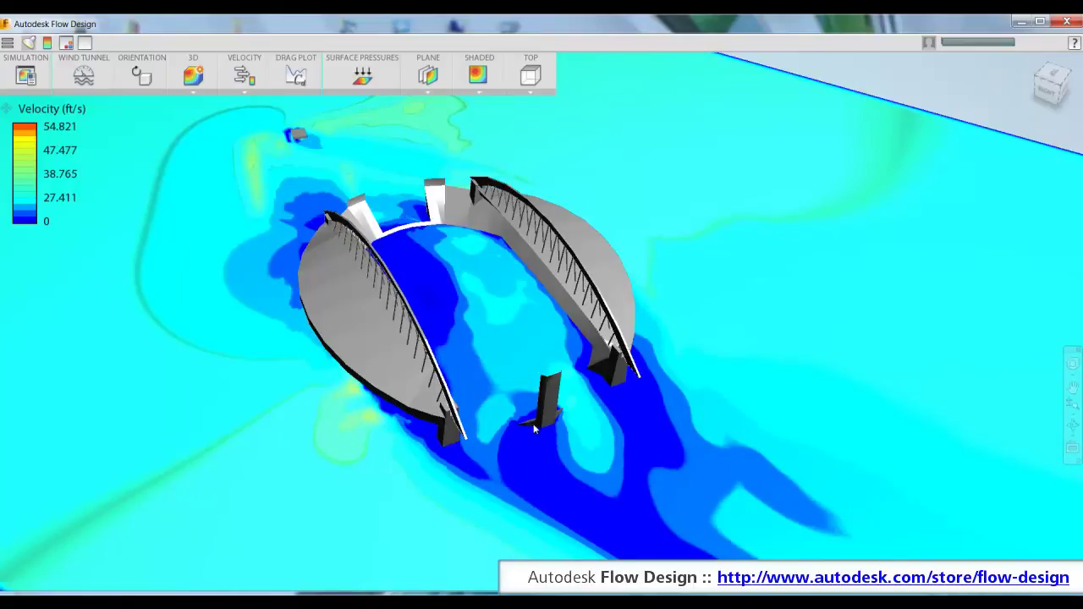
scroll(535, 423, "down", 5)
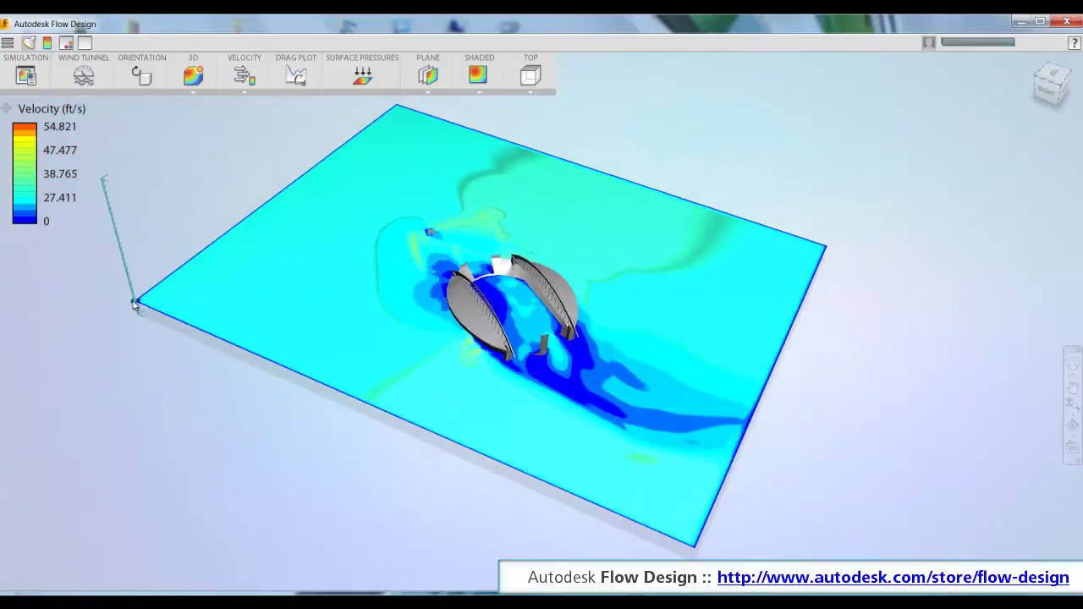
mouse_move(135, 306)
middle_mouse_down()
mouse_move(263, 333)
mouse_move(365, 313)
mouse_move(455, 368)
mouse_move(444, 388)
middle_mouse_up()
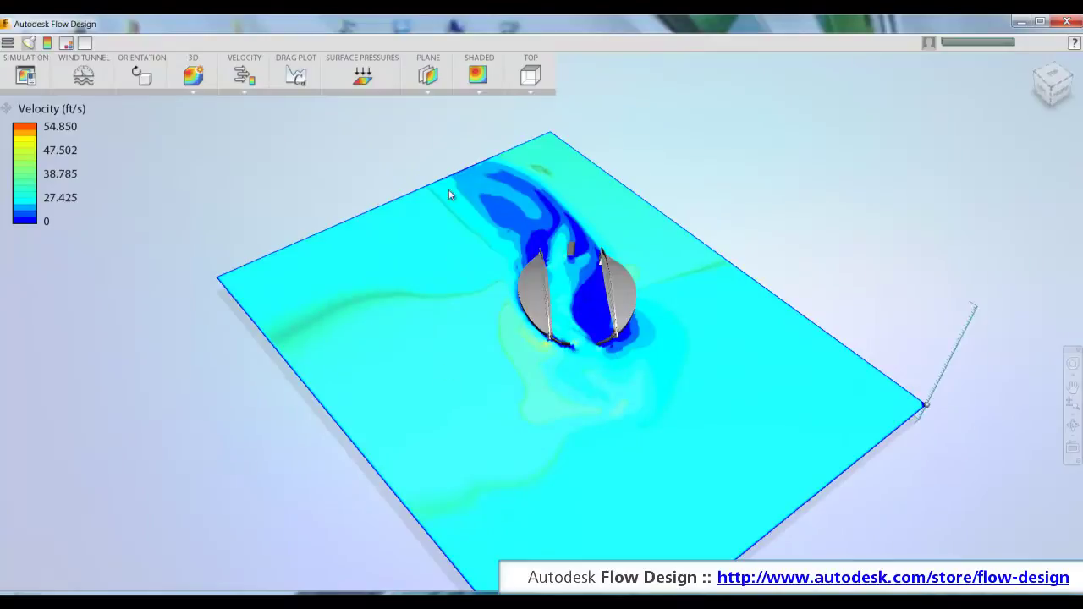
Step: Switch to flow lines and reshape the seed box into a thin strip across the stadium
left_click(428, 120)
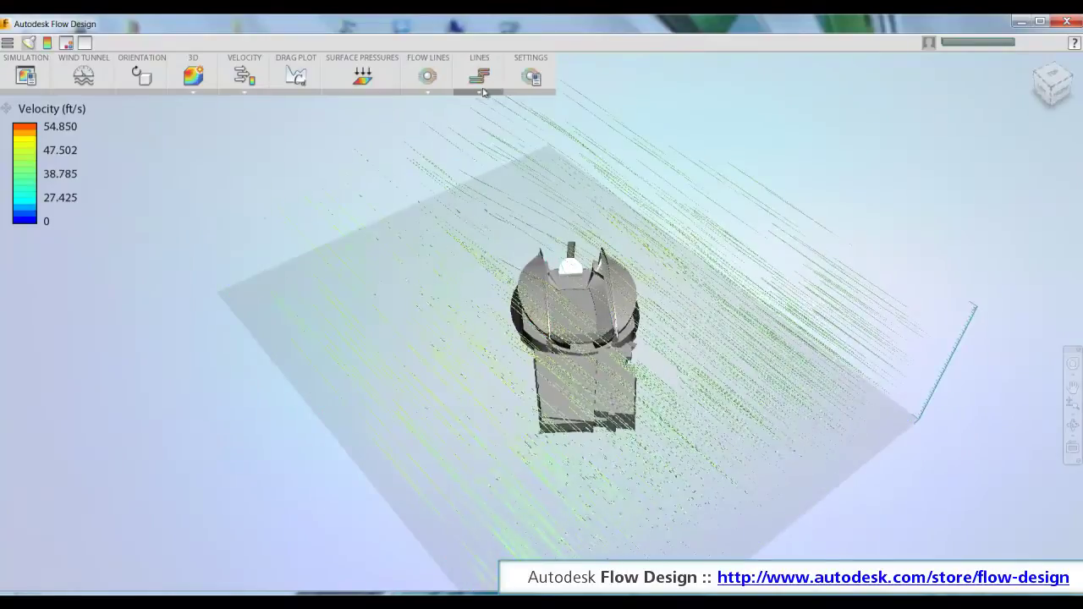
left_click(532, 76)
left_click_drag(559, 234, 553, 337)
left_click_drag(352, 462, 548, 360)
left_click_drag(694, 257, 613, 329)
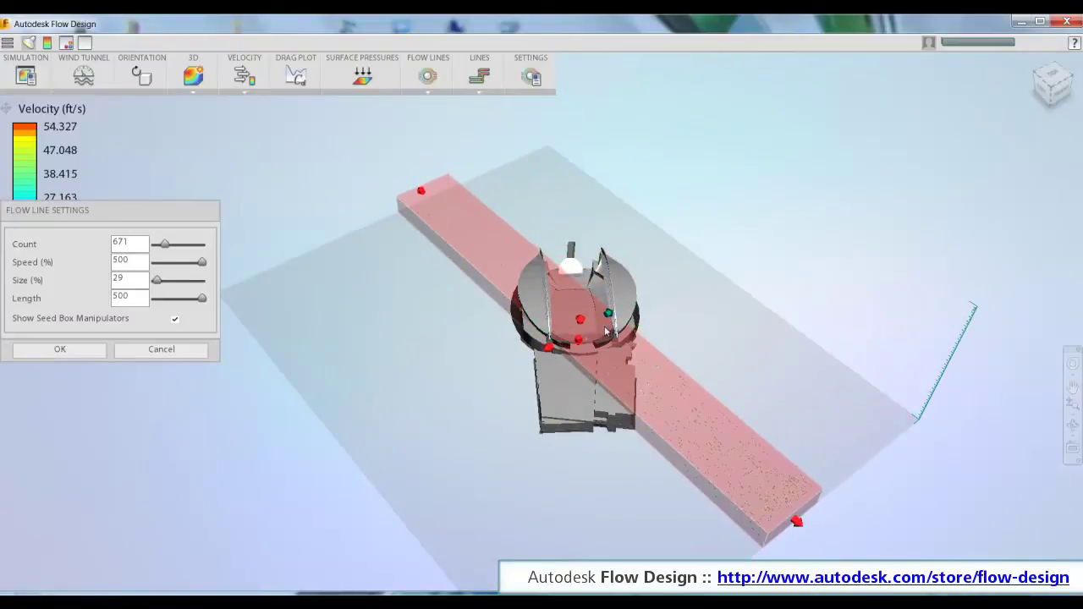
left_click_drag(425, 195, 539, 294)
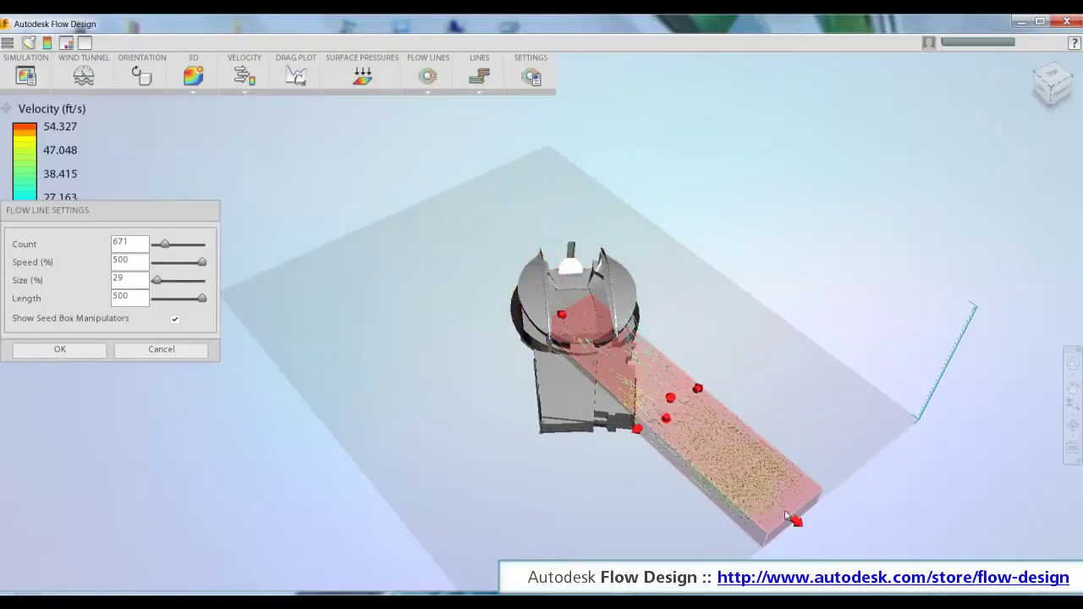
left_click_drag(796, 521, 623, 431)
Step: Accept the flow line settings and view the swirling lines from the side
scroll(614, 376, "up", 5)
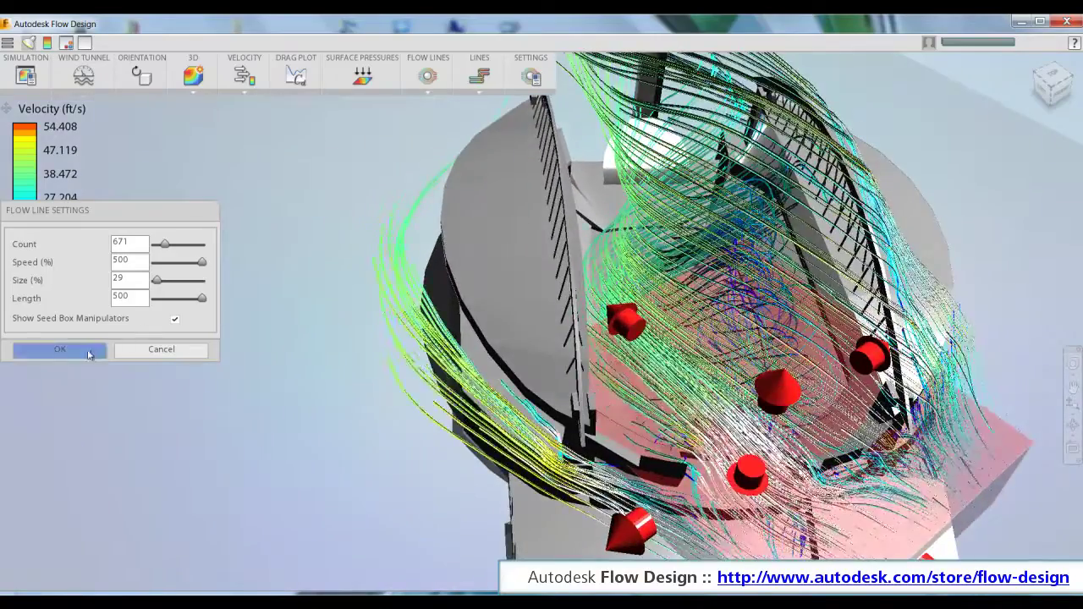
left_click(88, 354)
mouse_move(88, 354)
left_mouse_down()
mouse_move(484, 322)
mouse_move(583, 333)
mouse_move(574, 364)
mouse_move(445, 245)
mouse_move(429, 249)
mouse_move(397, 389)
mouse_move(539, 329)
mouse_move(456, 372)
left_mouse_up()
scroll(573, 365, "down", 5)
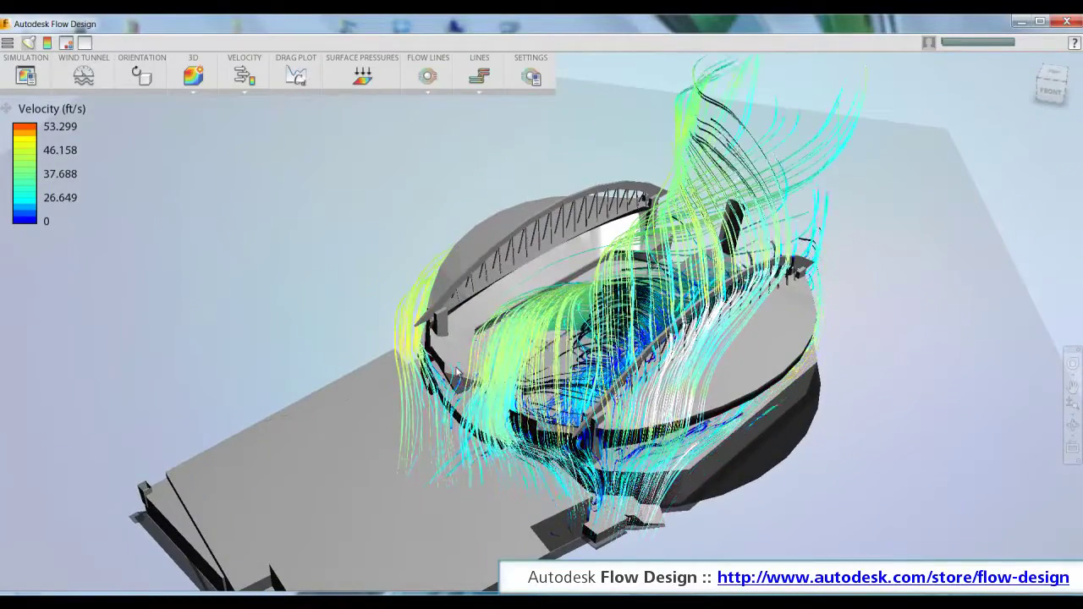
Step: Switch the flow display from lines to particles and snap to a top view
left_click(479, 91)
left_click(479, 160)
left_click_drag(595, 233, 934, 114)
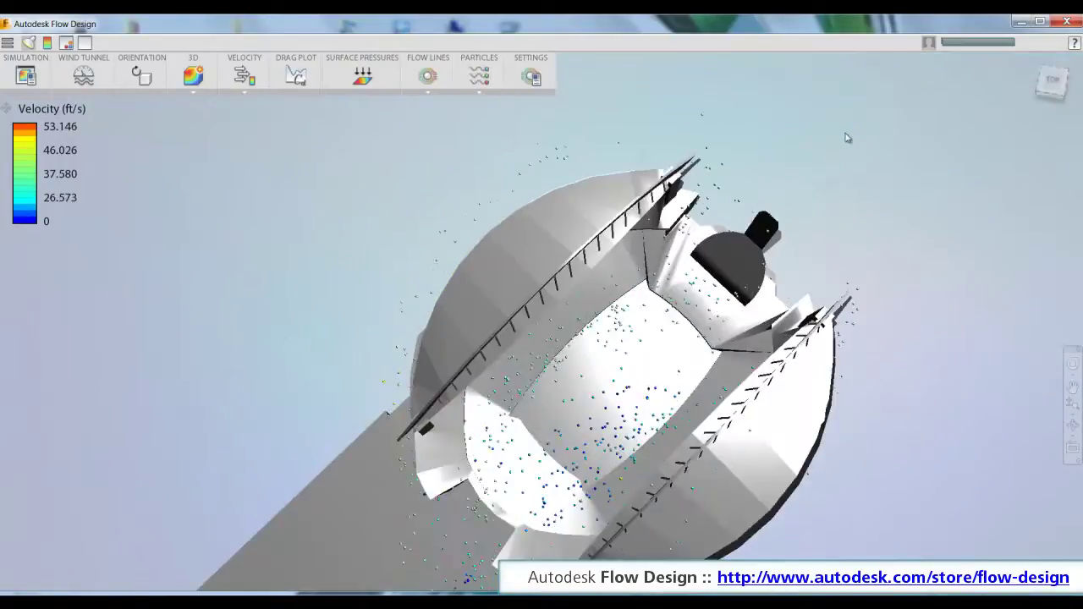
left_click(1053, 81)
Step: Set the particle count to 3000 and size to 48, then orbit to an angled overview
left_click(549, 90)
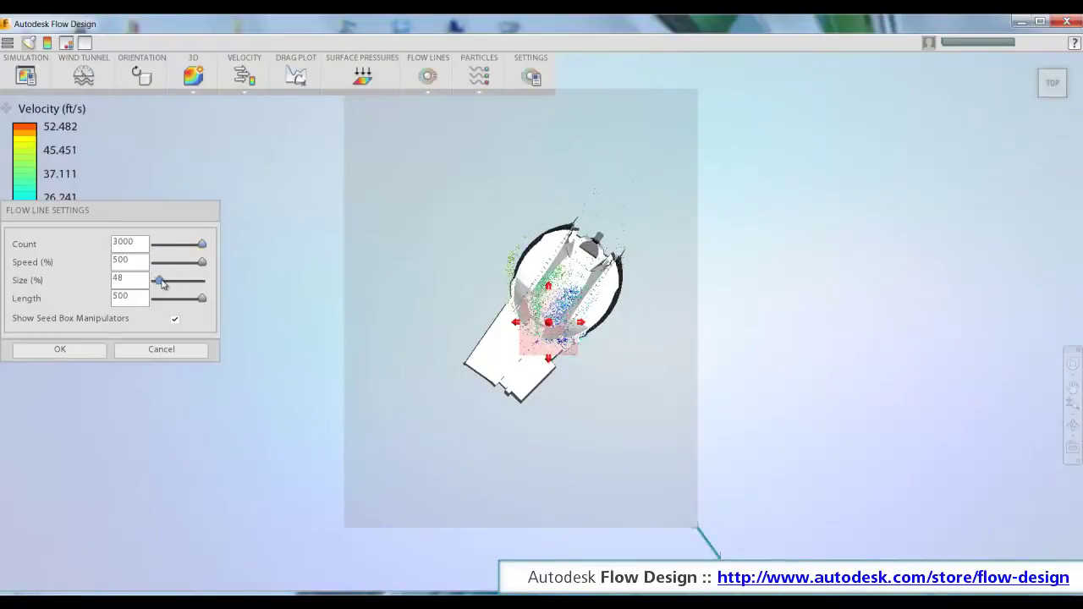
left_click(72, 353)
scroll(523, 314, "up", 5)
scroll(523, 314, "up", 5)
left_click_drag(523, 314, 618, 150)
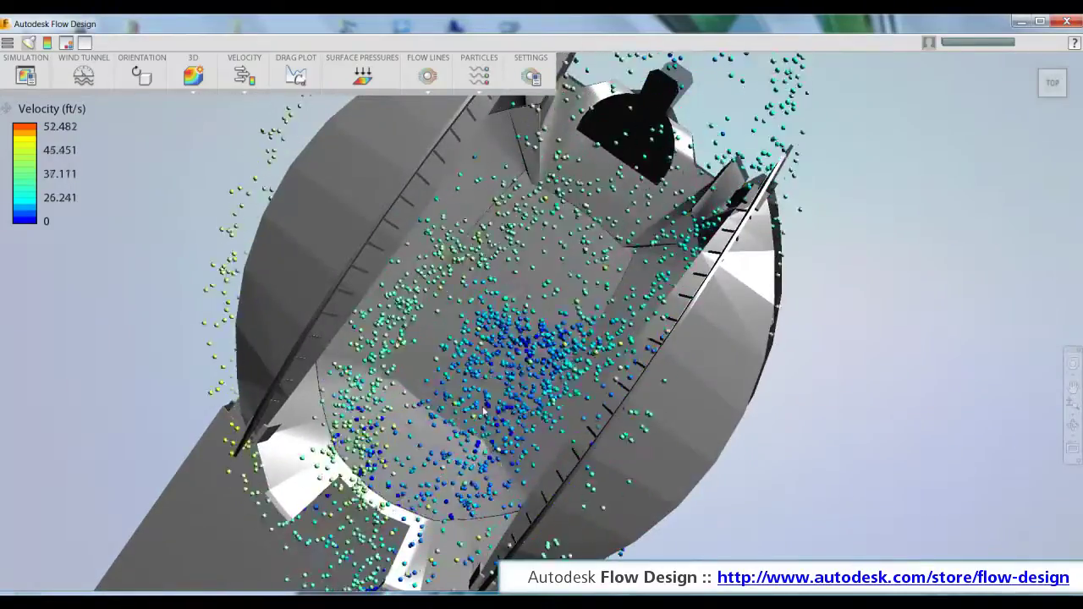
mouse_move(618, 150)
left_mouse_down()
mouse_move(503, 394)
mouse_move(524, 332)
left_mouse_up()
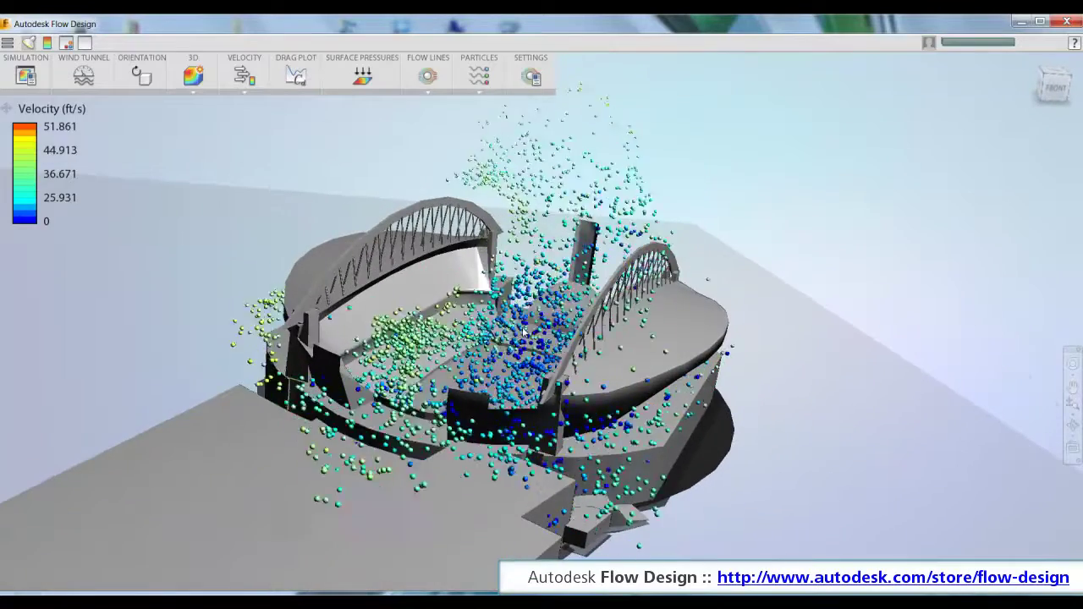